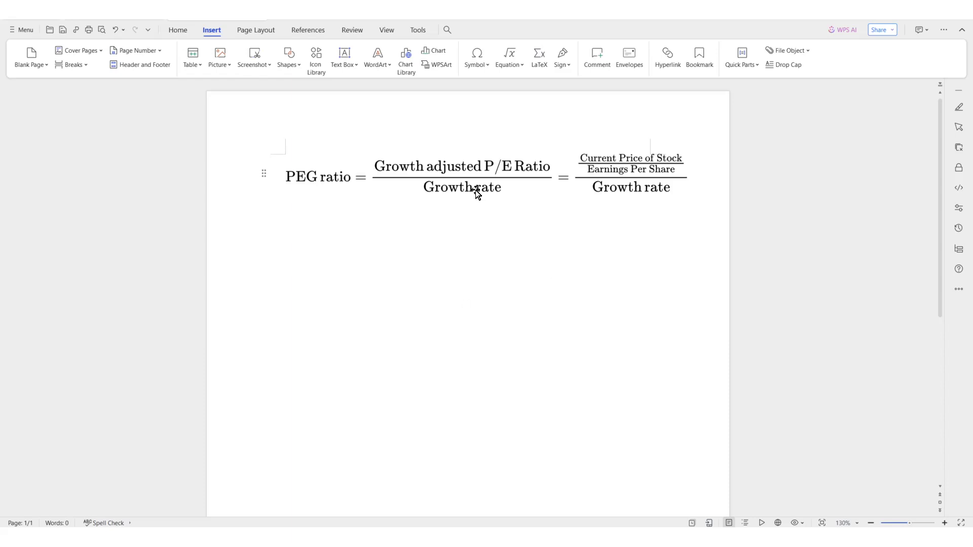
Step: Select the rendered PEG ratio equation in the WPS Writer document
{"action": "left_click", "coordinate": [475, 190]}
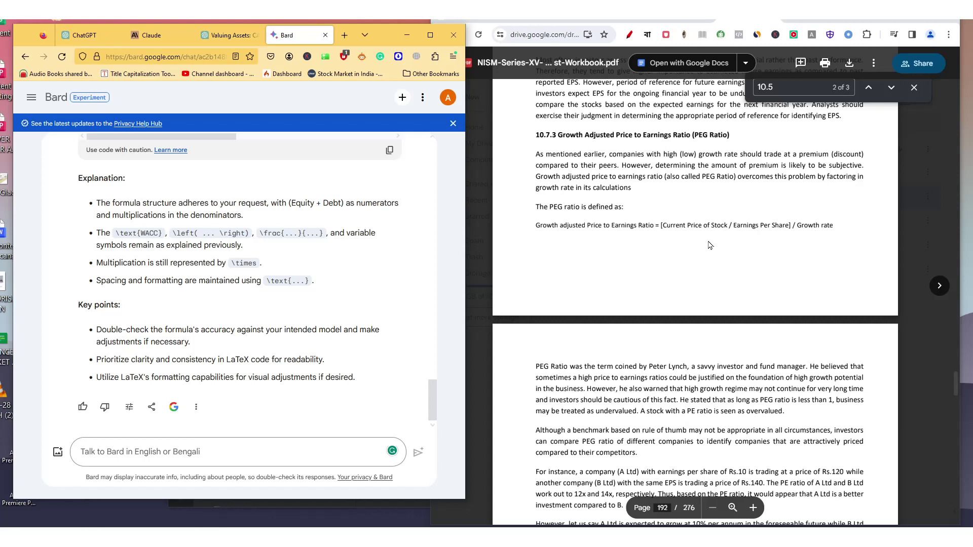
Step: Select the 'Growth adjusted Price to Earnings Ratio = …' definition line on page 192 of the workbook PDF
{"action": "left_click_drag", "start_coordinate": [537, 226], "coordinate": [828, 229]}
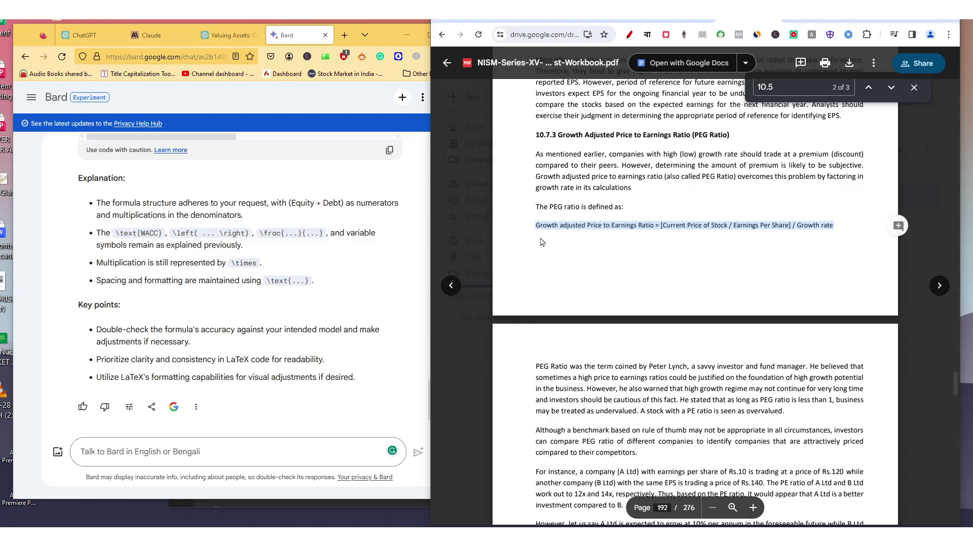
Step: Select the rendered WACC formula in ChatGPT's Valuing Assets answer on cost of equity and debt
{"action": "left_click", "coordinate": [231, 35]}
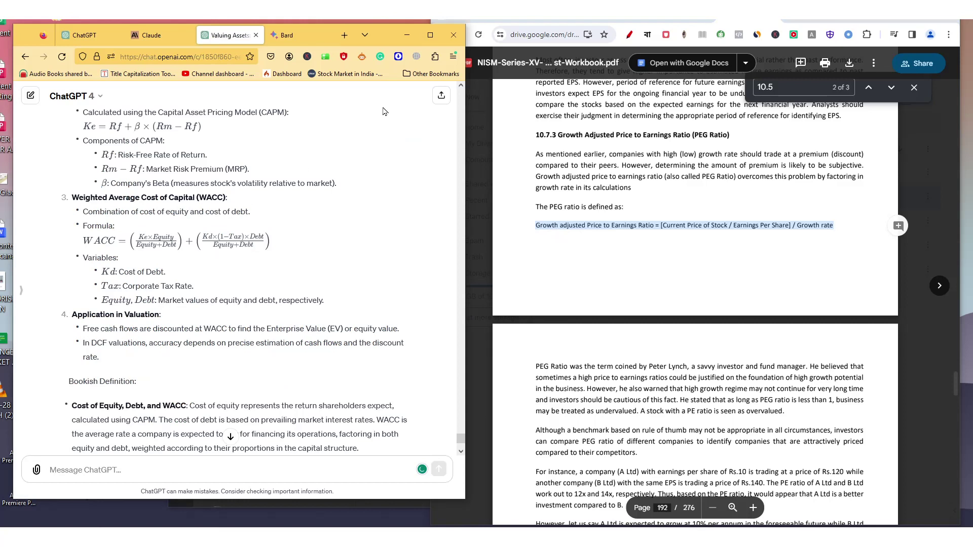
{"action": "scroll", "coordinate": [144, 257], "scroll_direction": "up", "scroll_amount": 2, "text": "ctrl"}
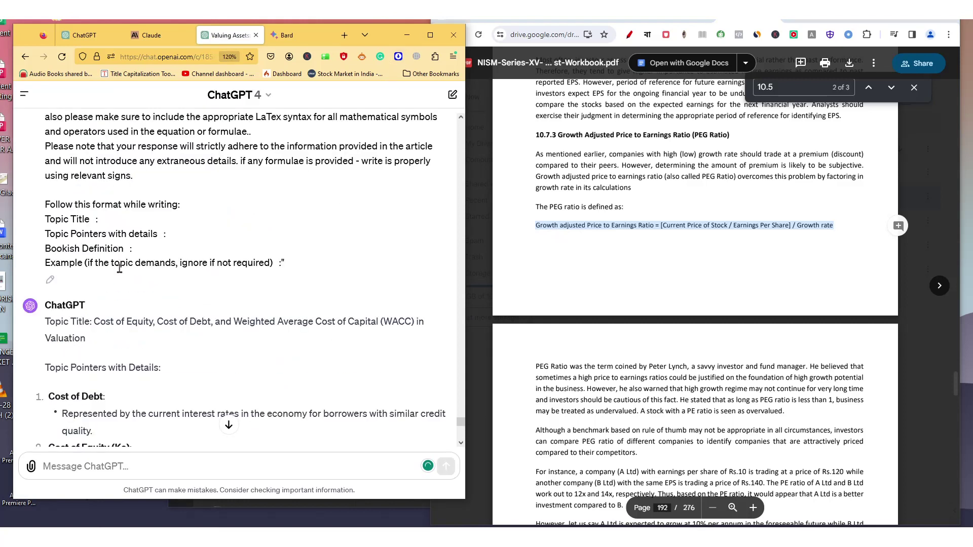
{"action": "scroll", "coordinate": [98, 312], "scroll_direction": "down", "scroll_amount": 10}
{"action": "scroll", "coordinate": [101, 284], "scroll_direction": "up", "scroll_amount": 2}
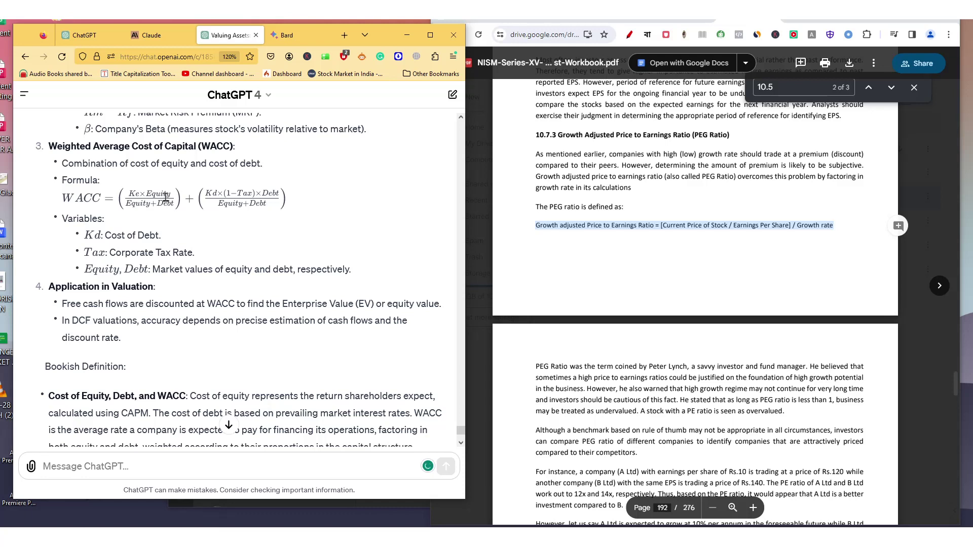
{"action": "left_click_drag", "start_coordinate": [275, 197], "coordinate": [62, 199]}
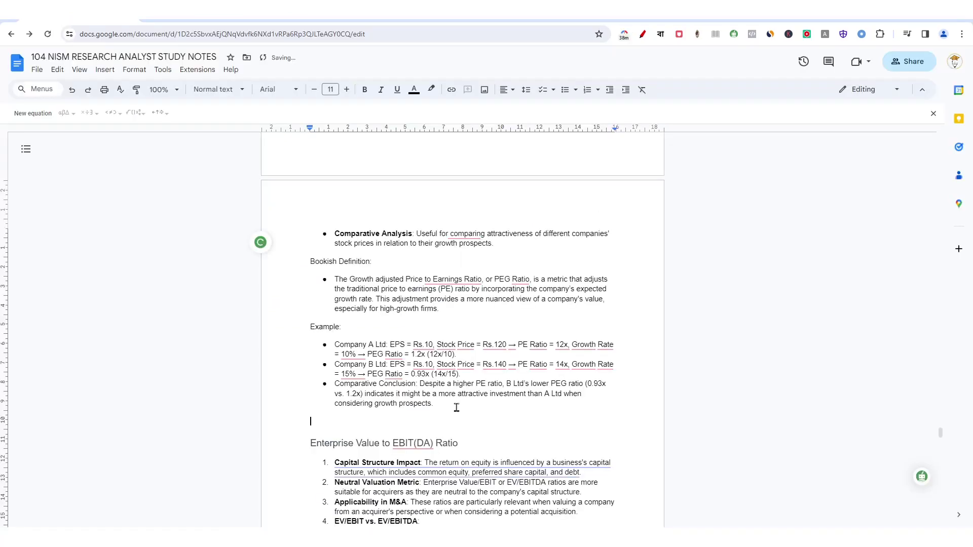
Step: Add an equation holding the pasted WACC formula below the PEG ratio example, then return to WPS Writer
{"action": "scroll", "coordinate": [456, 408], "scroll_direction": "down", "scroll_amount": 2}
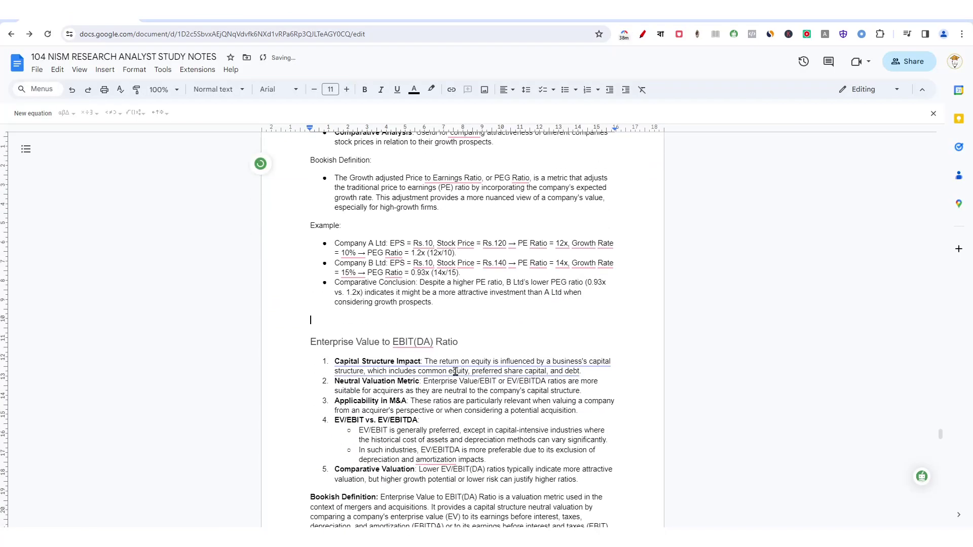
{"action": "left_click", "coordinate": [105, 70]}
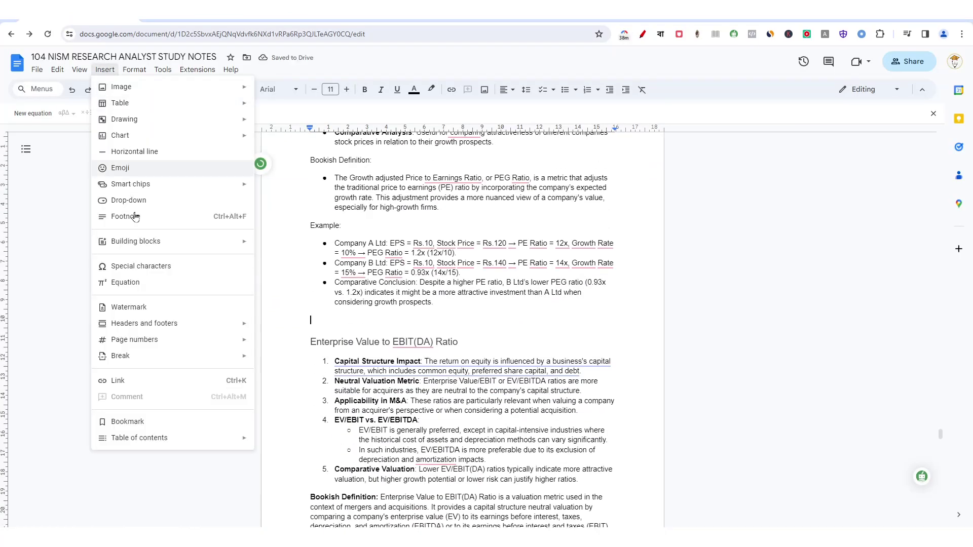
{"action": "left_click", "coordinate": [136, 284]}
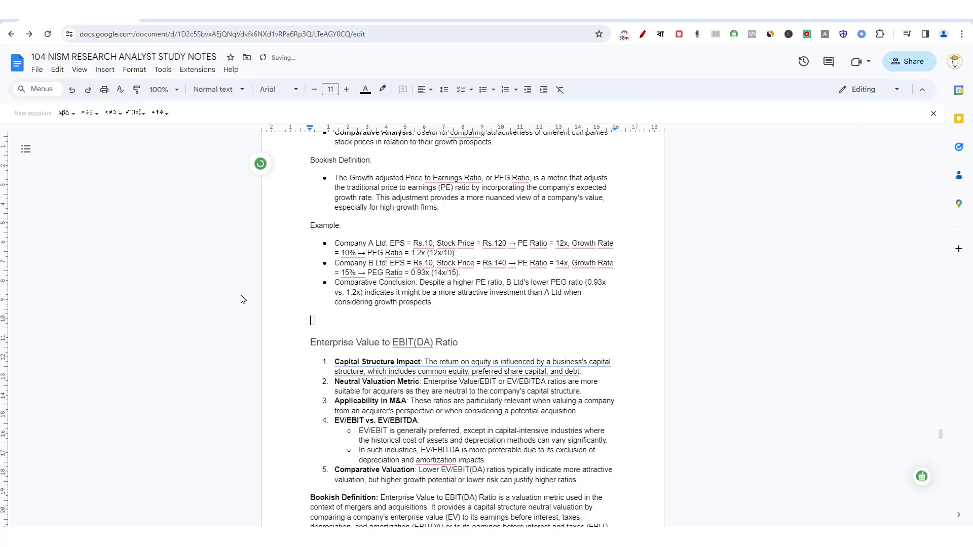
{"action": "type", "text": "WACC = (Equity + DebtKe×Equity) + (Equity + DebtKd×(1 − Tax)×Debt)"}
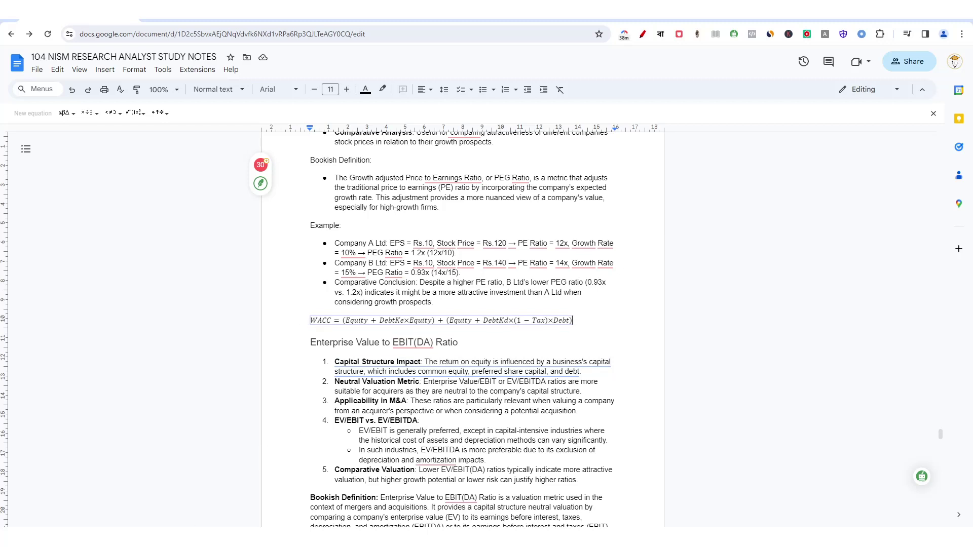
{"action": "mouse_move", "coordinate": [161, 537]}
{"action": "left_click", "coordinate": [207, 496]}
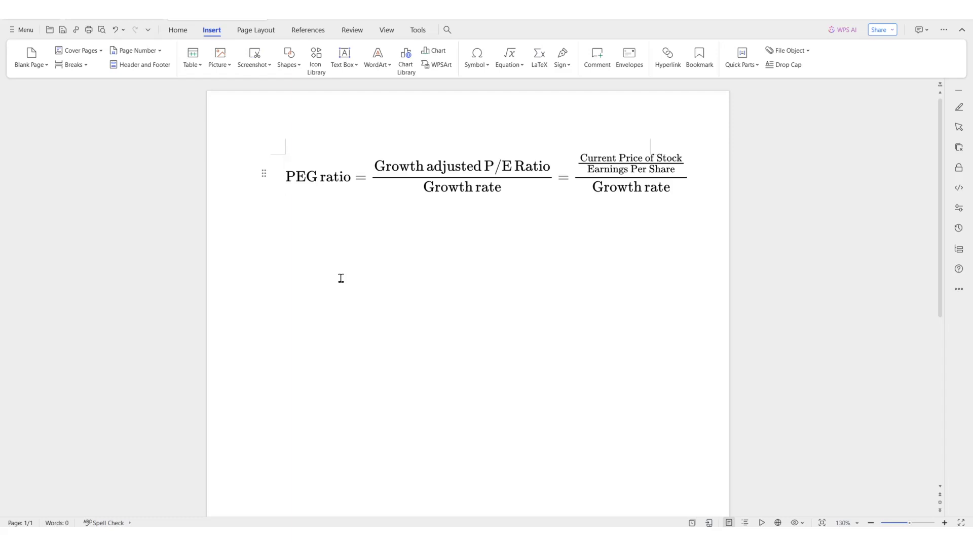
Step: Delete the PEG ratio equation and paste the WACC formula into a new LaTeX formula
{"action": "left_click", "coordinate": [411, 194]}
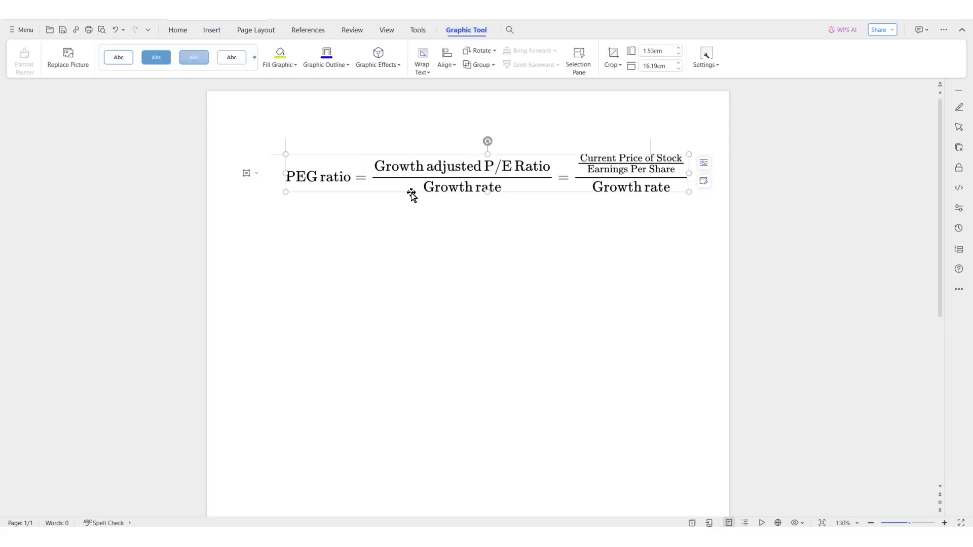
{"action": "key", "text": "Delete"}
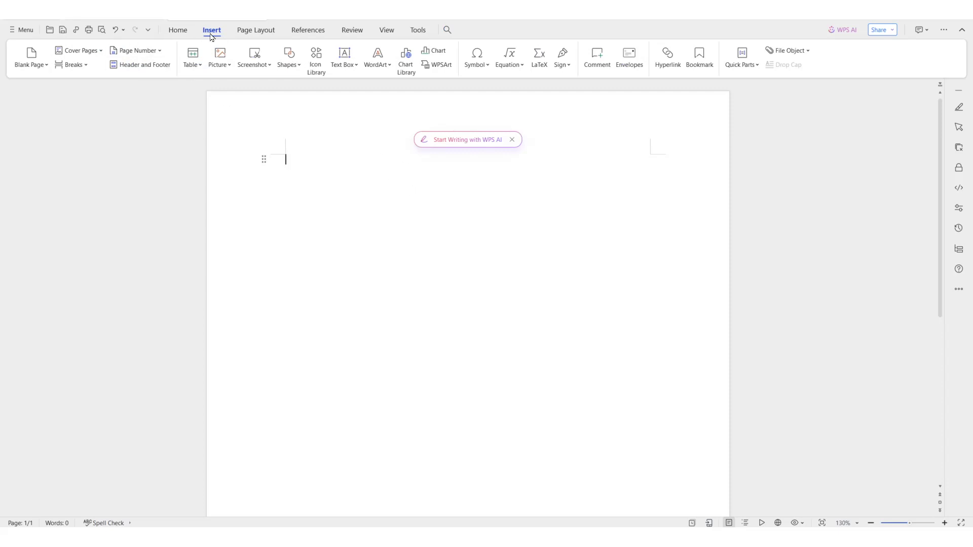
{"action": "left_click", "coordinate": [541, 55]}
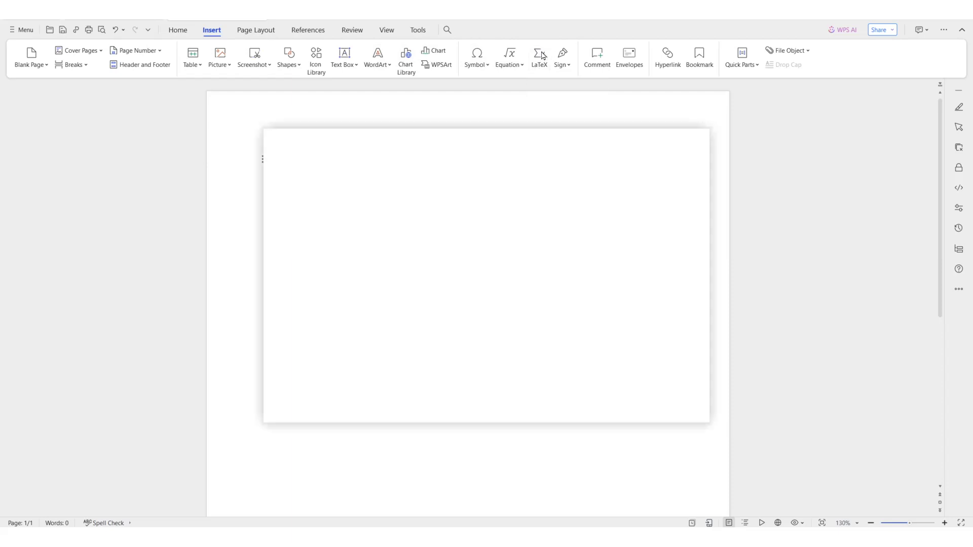
{"action": "left_click", "coordinate": [308, 193]}
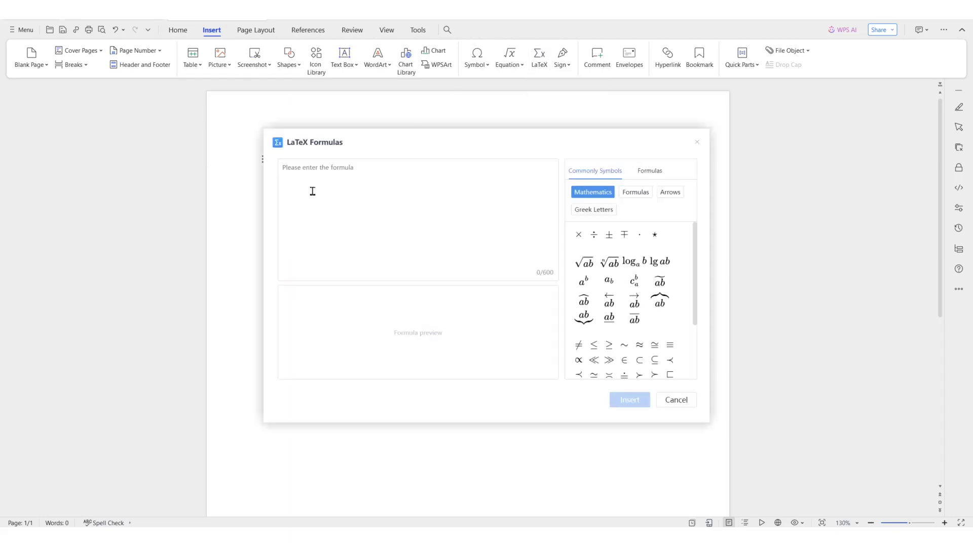
{"action": "type", "text": "WACC=(Equity+DebtKe×Equity)+(Equity+DebtKd×(1−Tax)×Debt)"}
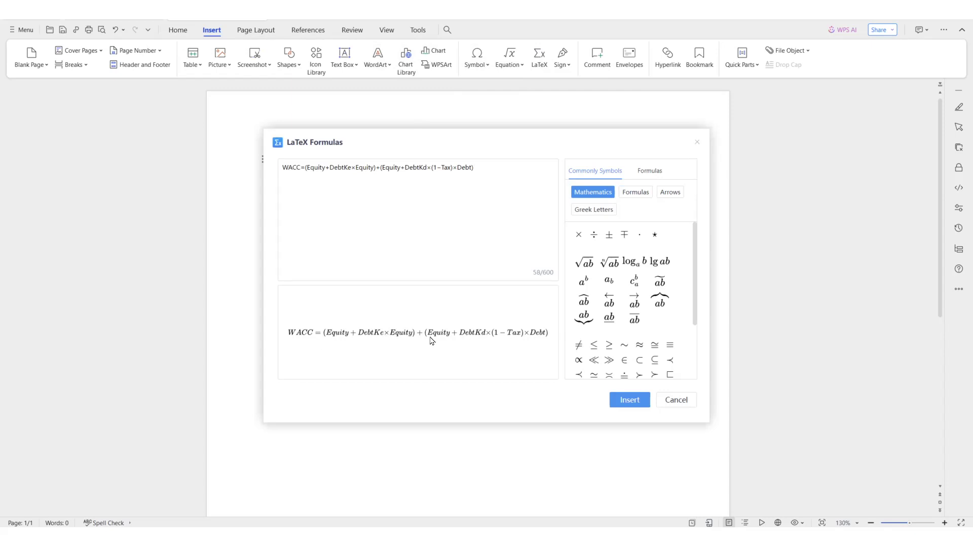
{"action": "key", "text": "alt+Tab"}
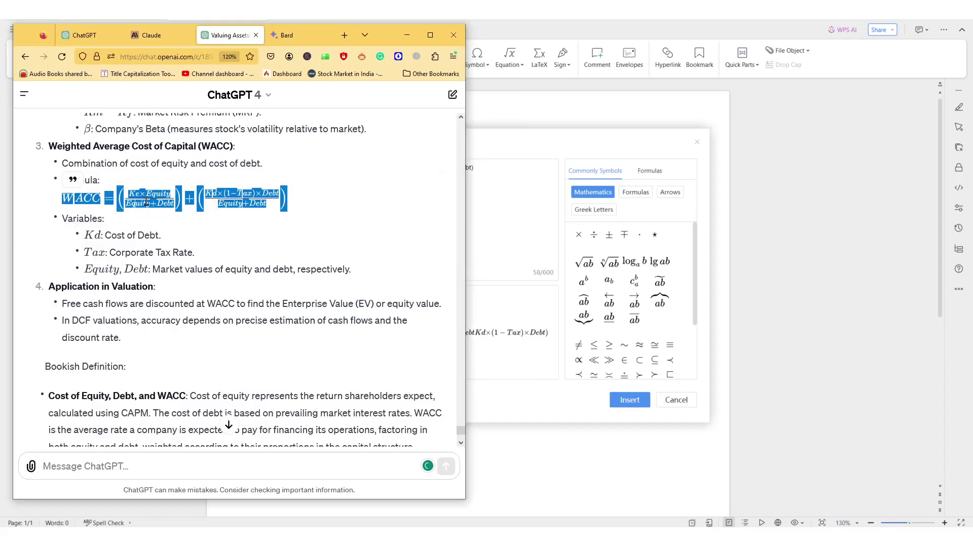
Step: Copy the WACC formula and ask ChatGPT to write its LaTeX syntax
{"action": "right_click", "coordinate": [190, 200]}
{"action": "left_click", "coordinate": [224, 215]}
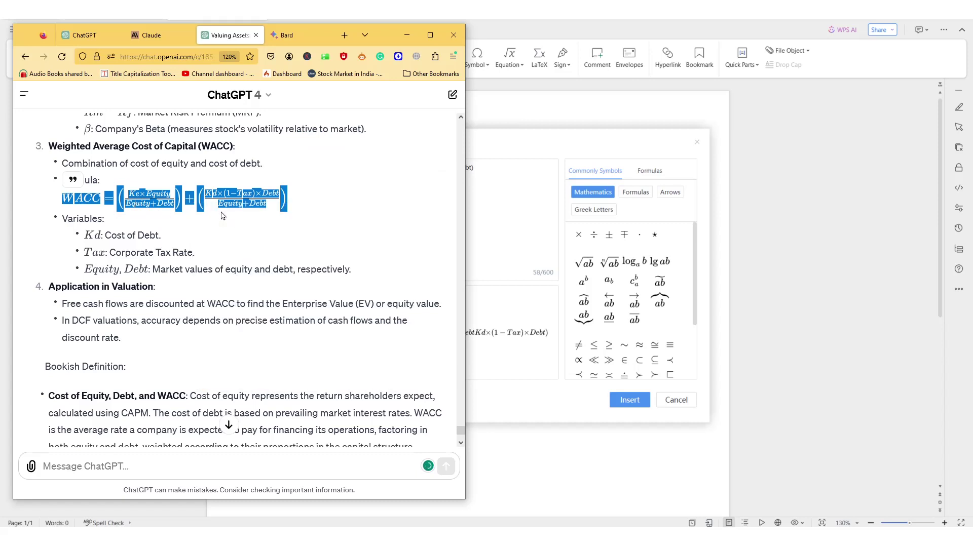
{"action": "left_click", "coordinate": [139, 471]}
{"action": "type", "text": "w"}
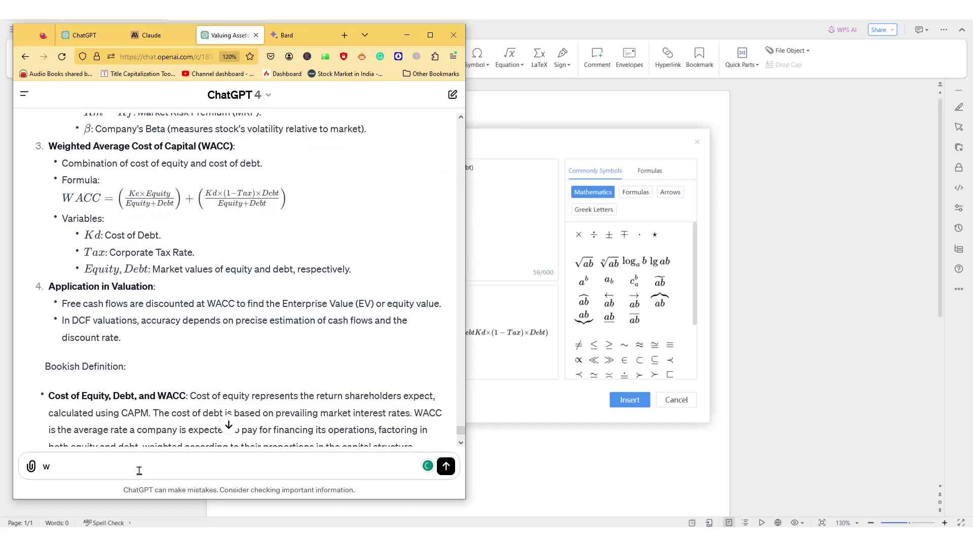
{"action": "type", "text": "rite latex syntax for this quation:"}
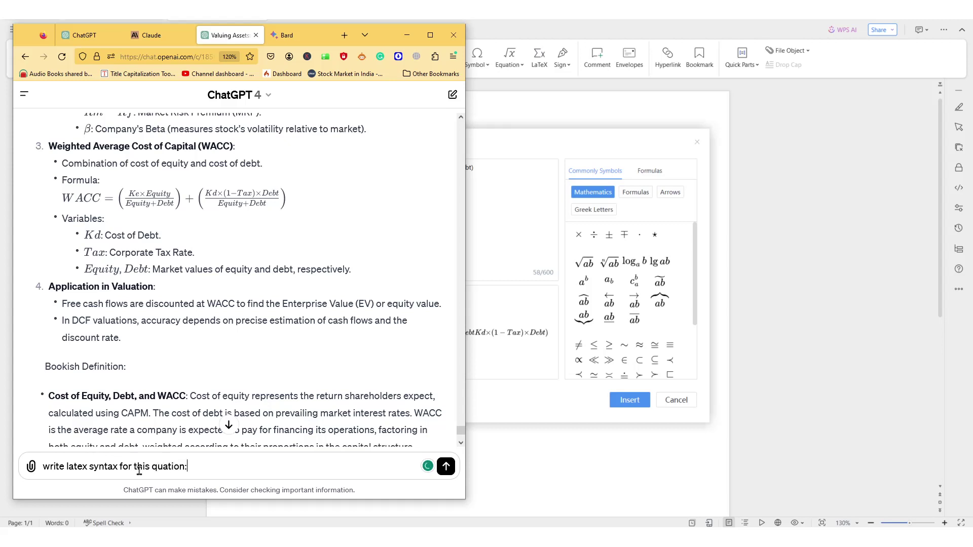
{"action": "key", "text": "shift+Return"}
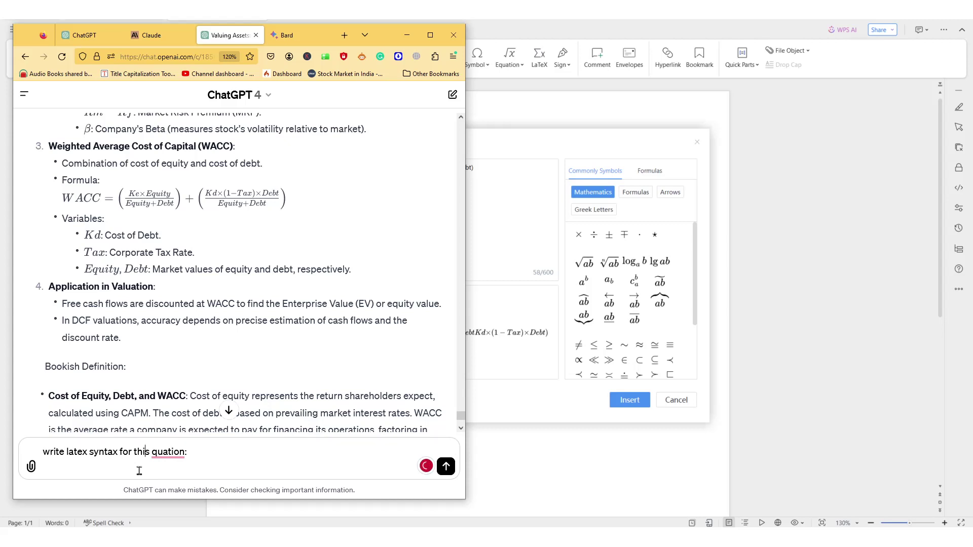
{"action": "type", "text": "e"}
{"action": "key", "text": "ctrl+v"}
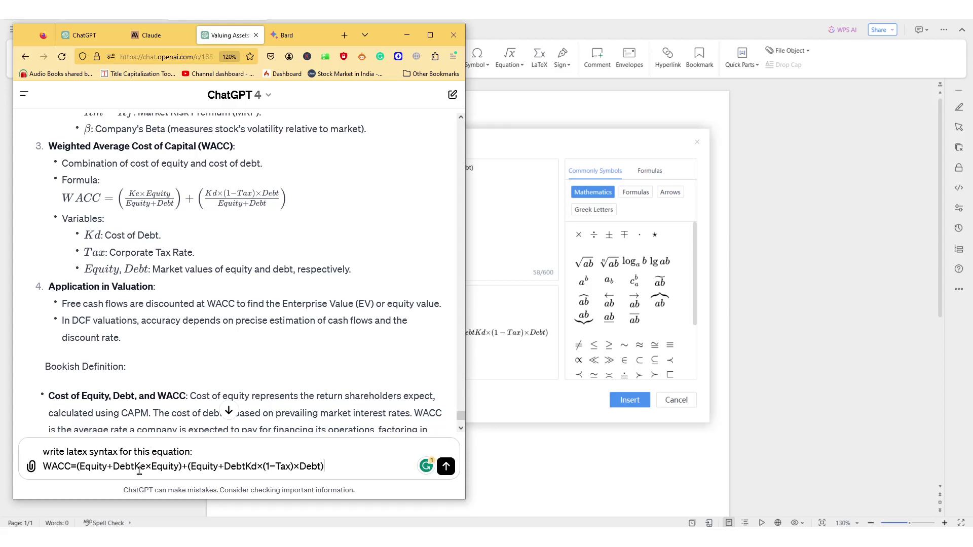
{"action": "key", "text": "shift+Return"}
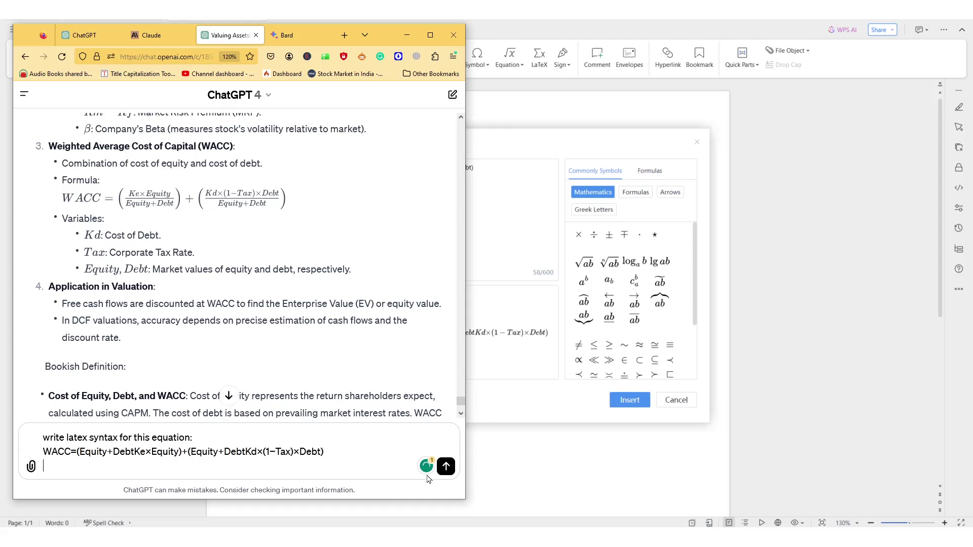
{"action": "key", "text": "Return"}
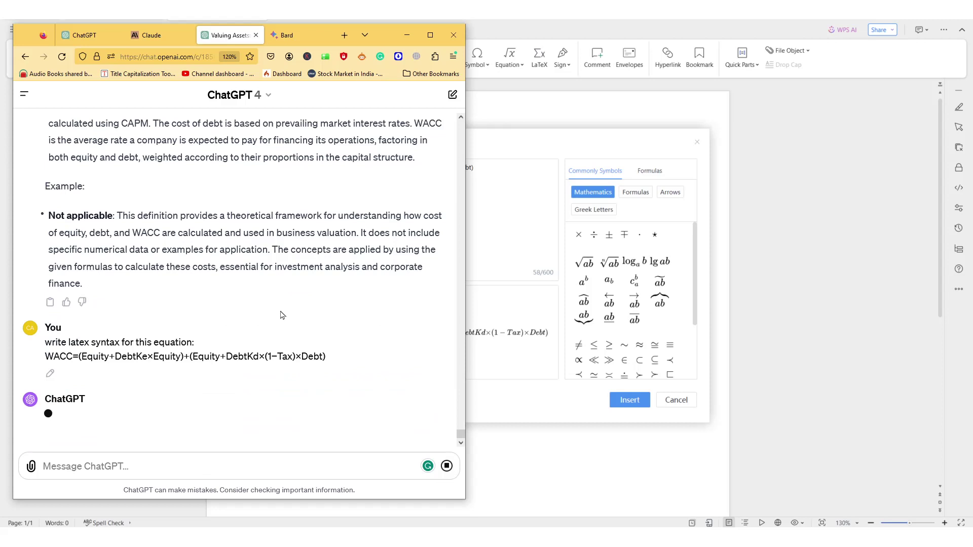
Step: Copy the LaTeX code for the WACC formula from ChatGPT's reply
{"action": "left_click", "coordinate": [283, 36]}
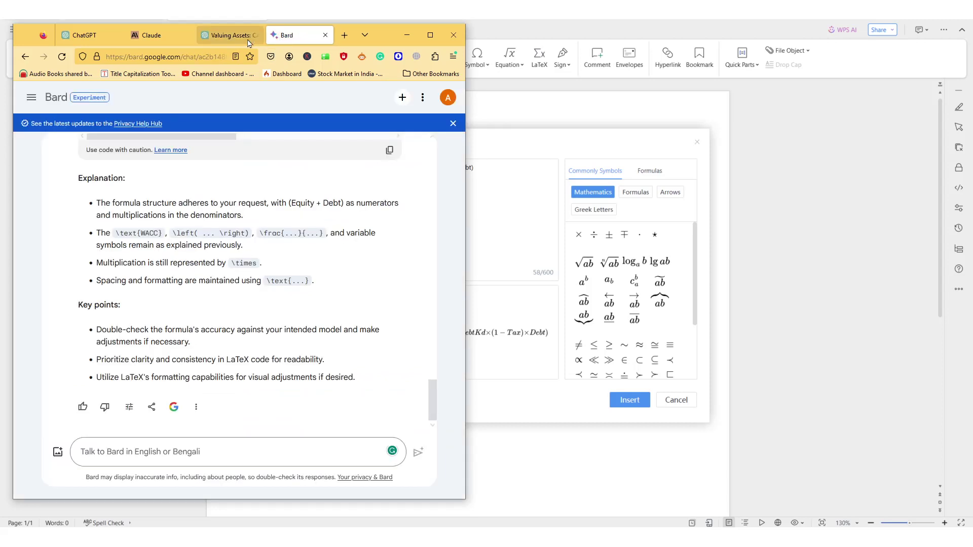
{"action": "left_click", "coordinate": [240, 38]}
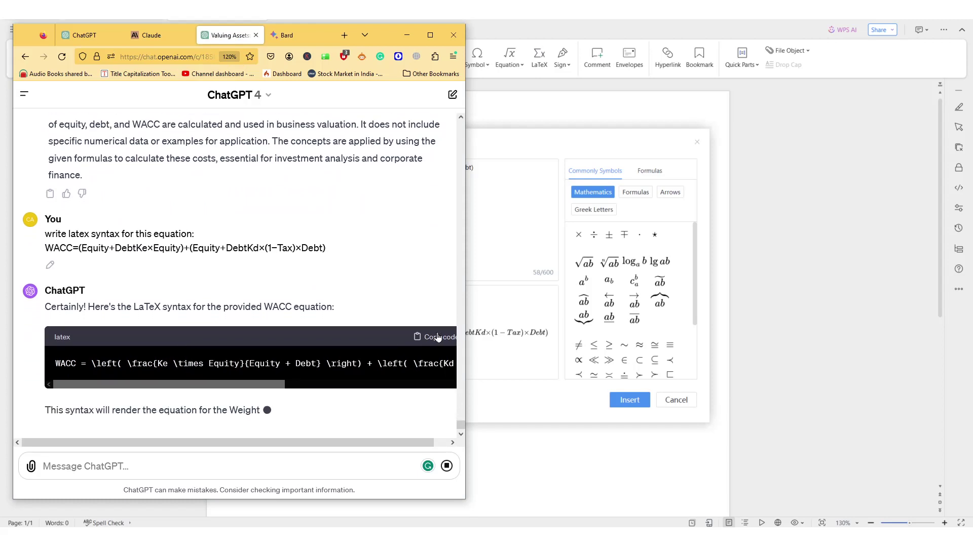
{"action": "left_click", "coordinate": [439, 338]}
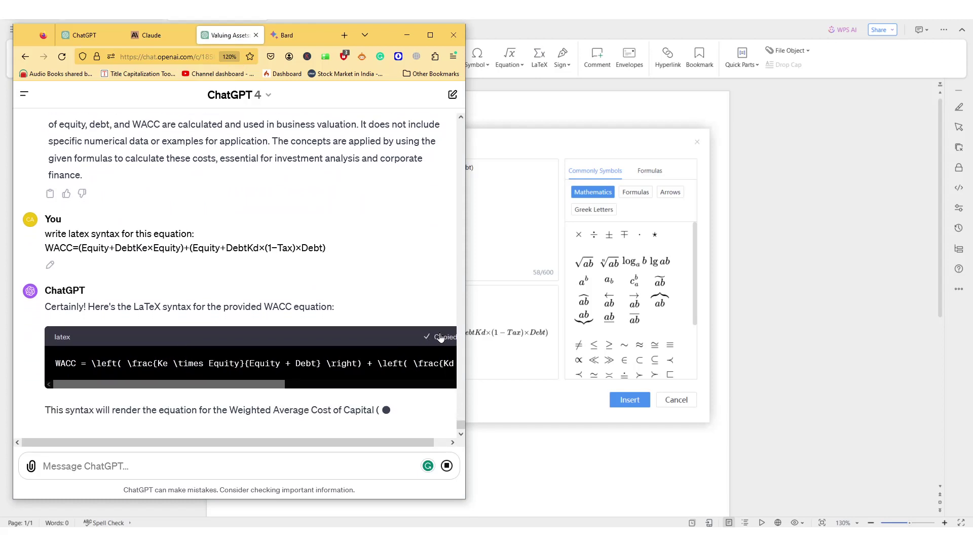
{"action": "left_click", "coordinate": [488, 248]}
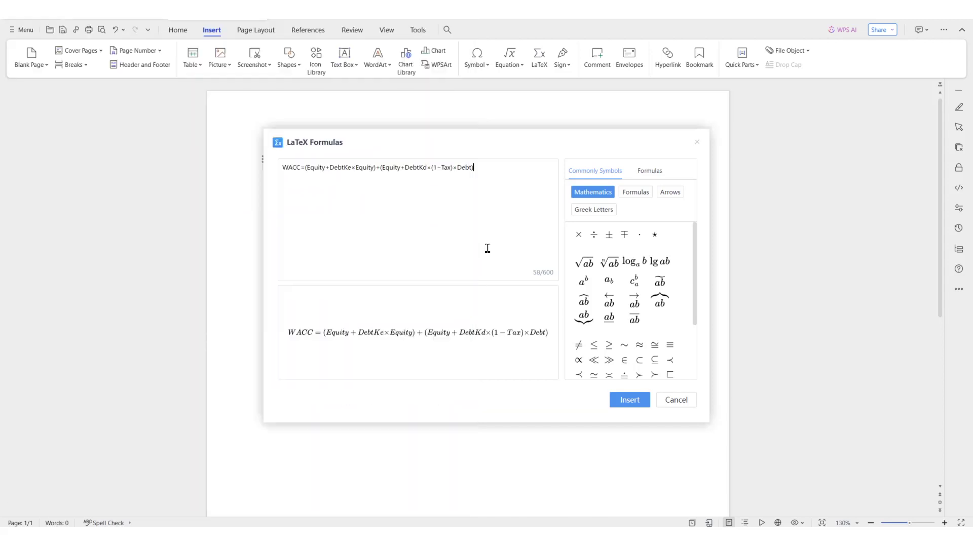
Step: Discard the plain WACC formula and paste ChatGPT's LaTeX code into a fresh LaTeX formula
{"action": "left_click", "coordinate": [696, 141]}
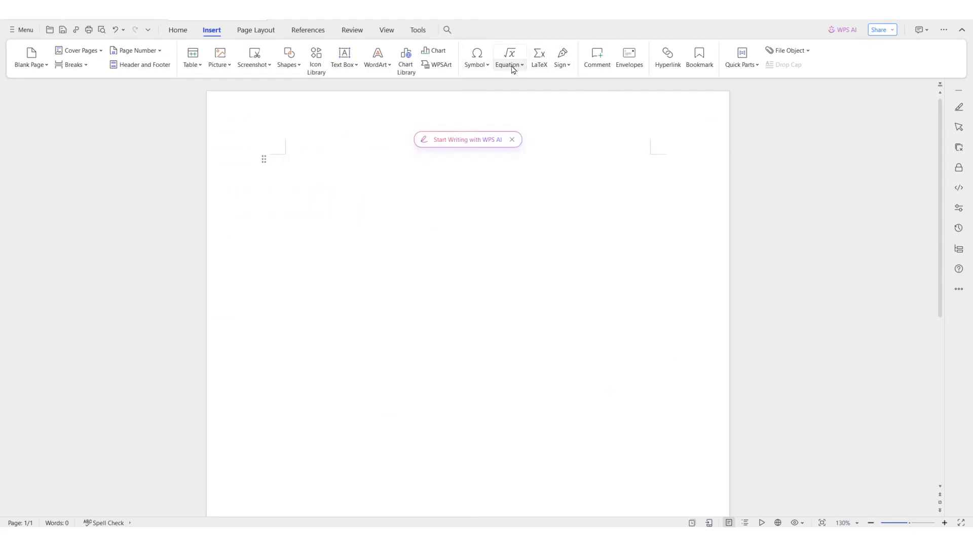
{"action": "left_click", "coordinate": [539, 69]}
{"action": "left_click", "coordinate": [326, 200]}
{"action": "key", "text": "ctrl+v"}
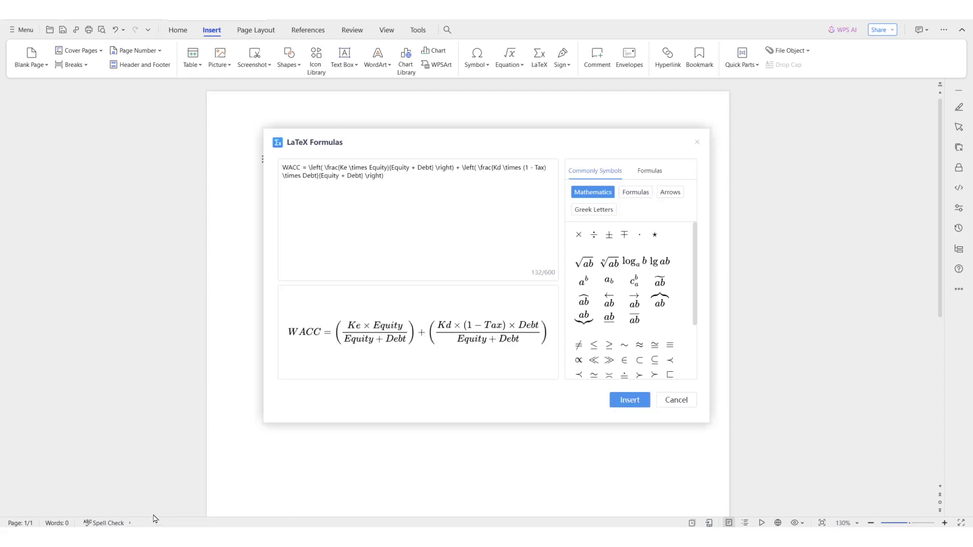
{"action": "key", "text": "alt+Tab"}
Step: Compare ChatGPT's rendered WACC formula with the WPS LaTeX preview, narrowing the browser window
{"action": "scroll", "coordinate": [251, 357], "scroll_direction": "up", "scroll_amount": 10}
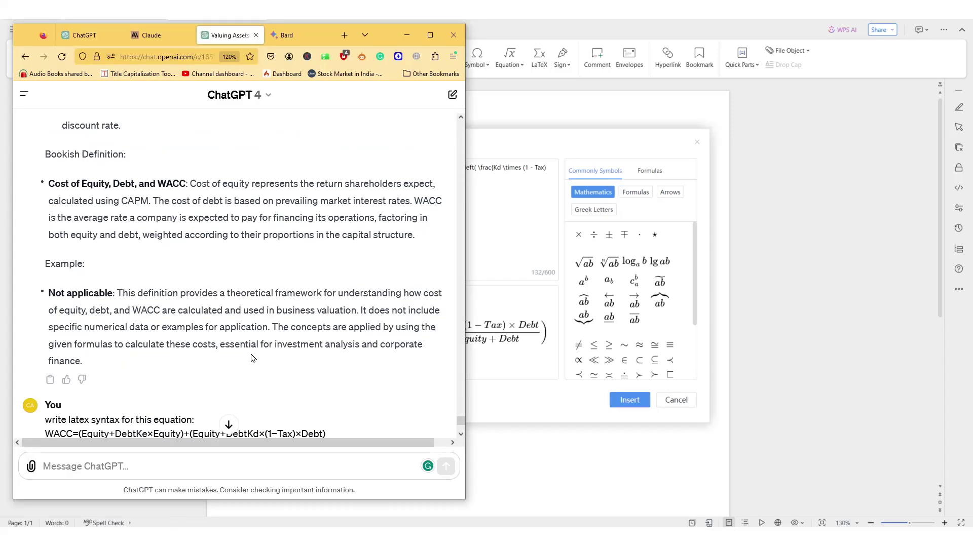
{"action": "scroll", "coordinate": [252, 357], "scroll_direction": "up", "scroll_amount": 1}
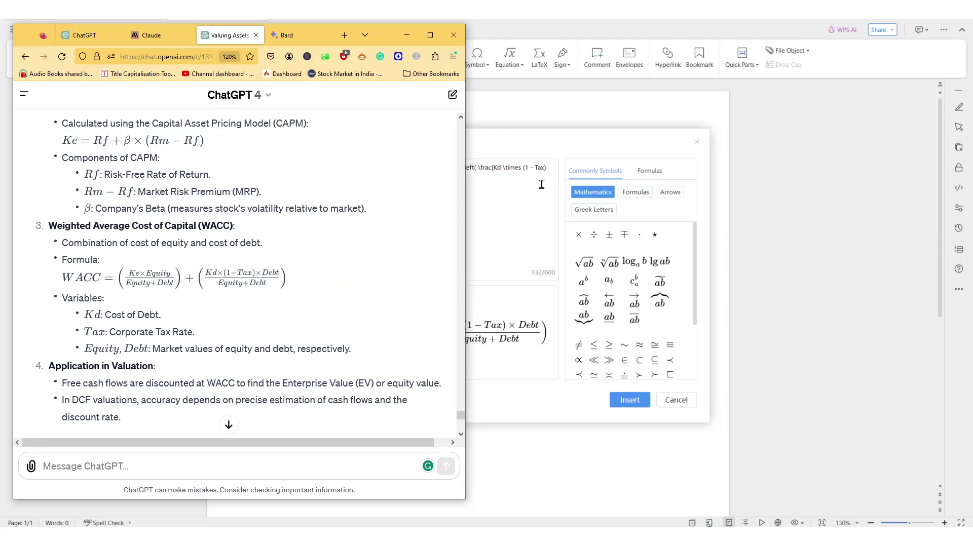
{"action": "left_click", "coordinate": [870, 51]}
{"action": "key", "text": "alt+Tab"}
{"action": "left_click_drag", "start_coordinate": [463, 202], "coordinate": [350, 202]}
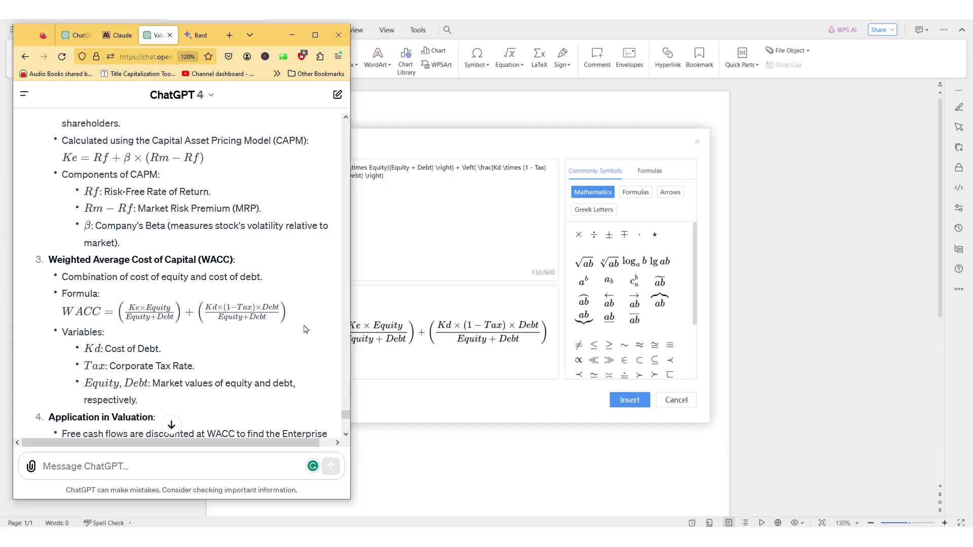
Step: Insert the fraction-form WACC formula onto the WPS page, then switch to the Google Docs study notes
{"action": "left_click", "coordinate": [630, 400]}
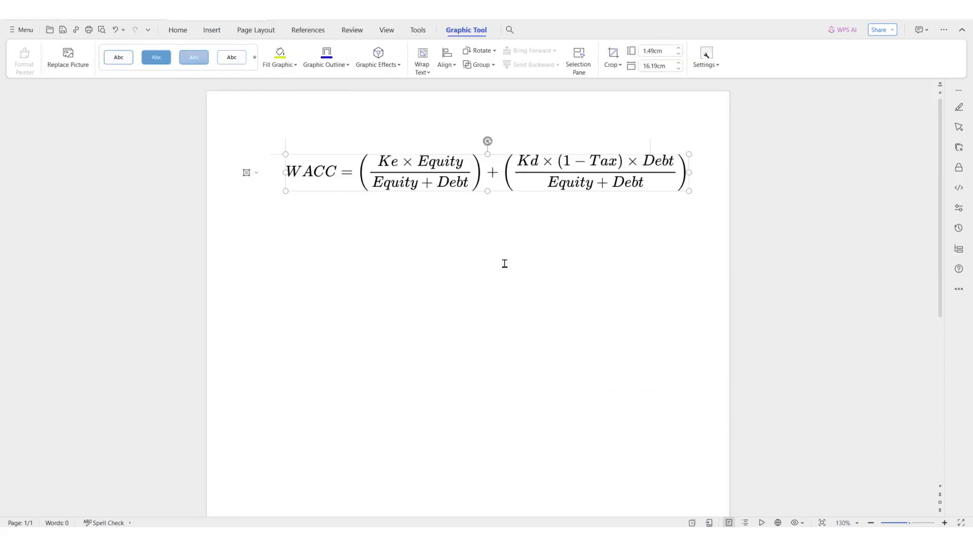
{"action": "left_click", "coordinate": [409, 193]}
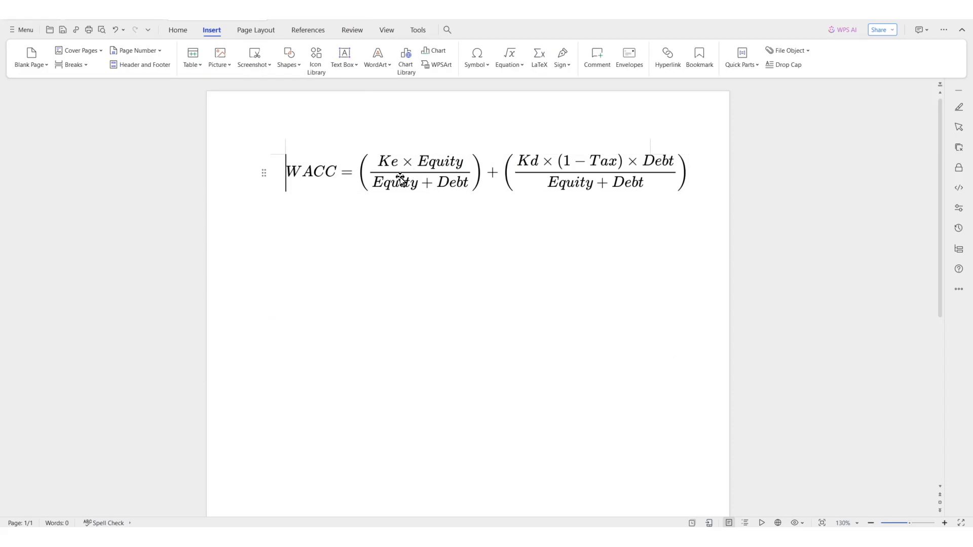
{"action": "right_click", "coordinate": [475, 175]}
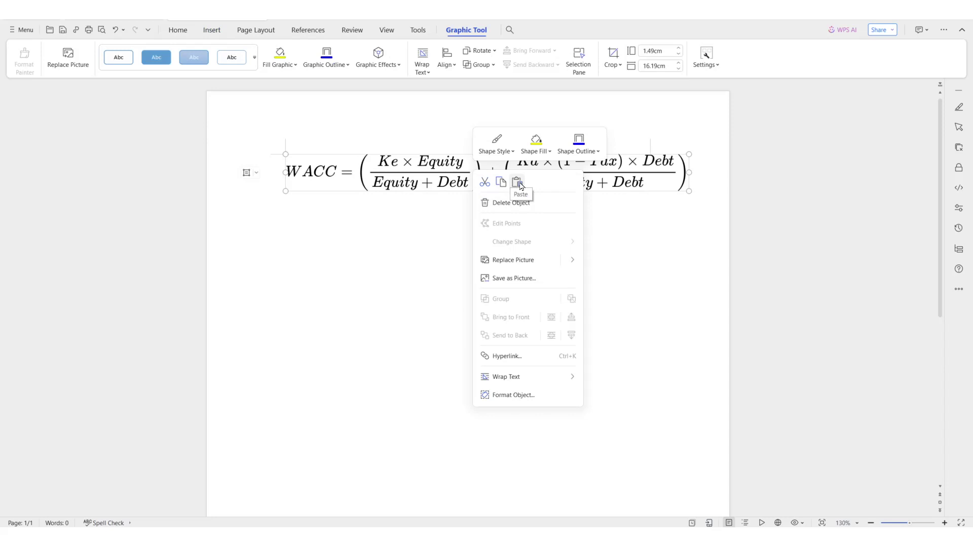
{"action": "key", "text": "Escape"}
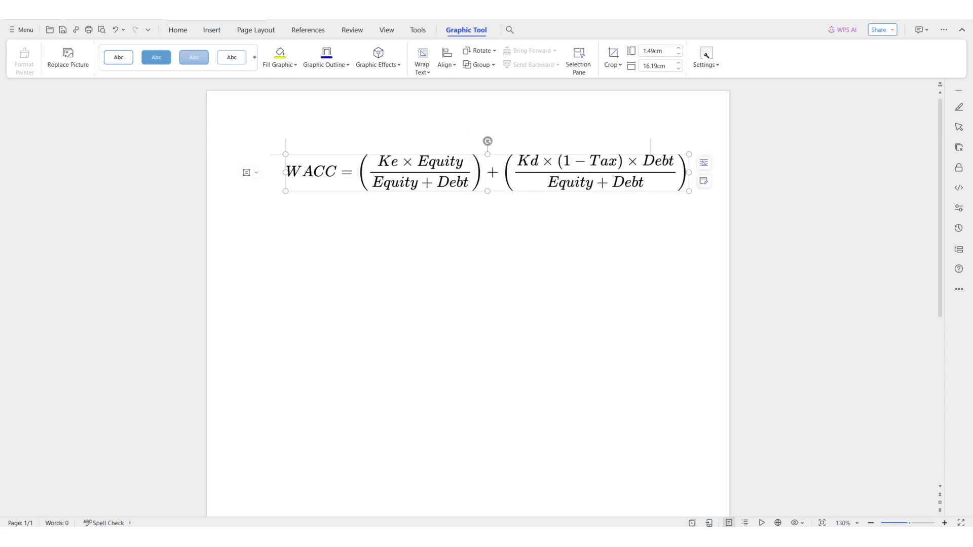
{"action": "mouse_move", "coordinate": [136, 537]}
{"action": "left_click", "coordinate": [136, 494]}
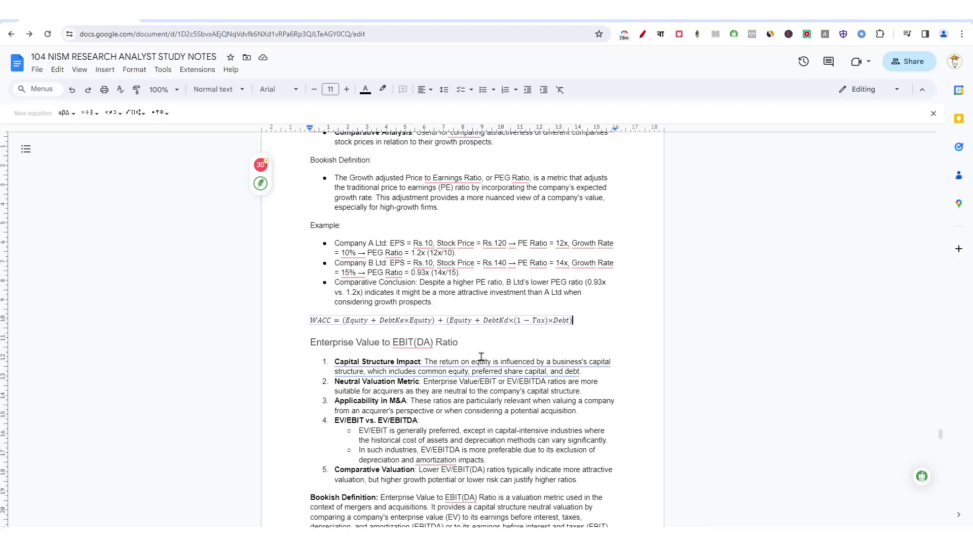
Step: Delete the old plain-text WACC line and copy the rendered WACC formula from WPS Writer
{"action": "left_click", "coordinate": [583, 322]}
{"action": "key", "text": "BackSpace"}
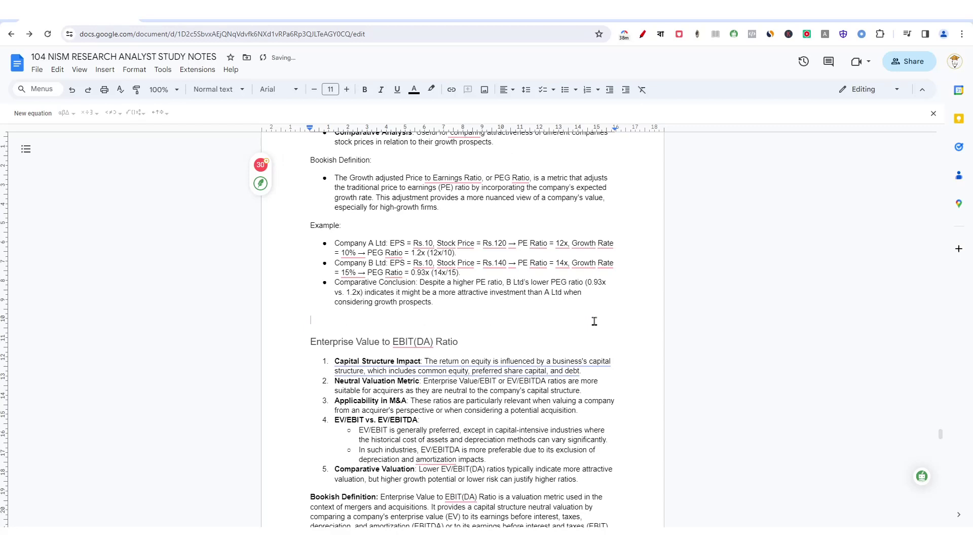
{"action": "mouse_move", "coordinate": [161, 537]}
{"action": "left_click", "coordinate": [248, 497]}
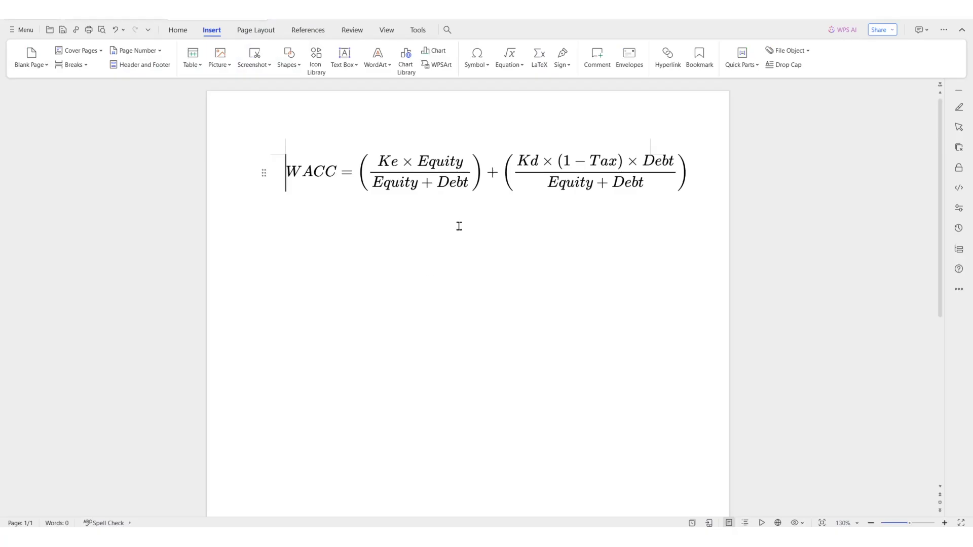
{"action": "left_click", "coordinate": [426, 170]}
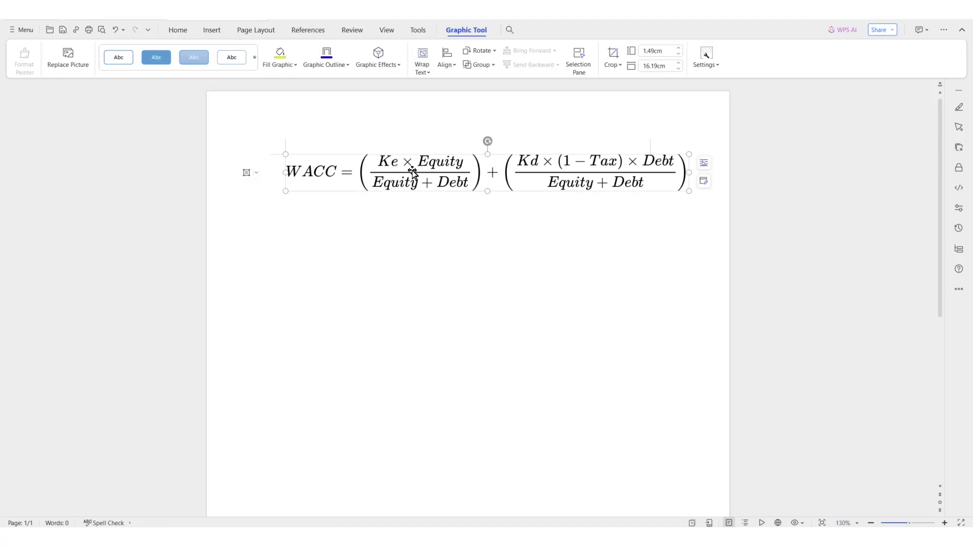
{"action": "right_click", "coordinate": [425, 169]}
{"action": "left_click", "coordinate": [439, 183]}
Step: Paste the WACC formula image into the study notes and shrink it to fit the text width
{"action": "mouse_move", "coordinate": [139, 537]}
{"action": "left_click", "coordinate": [226, 499]}
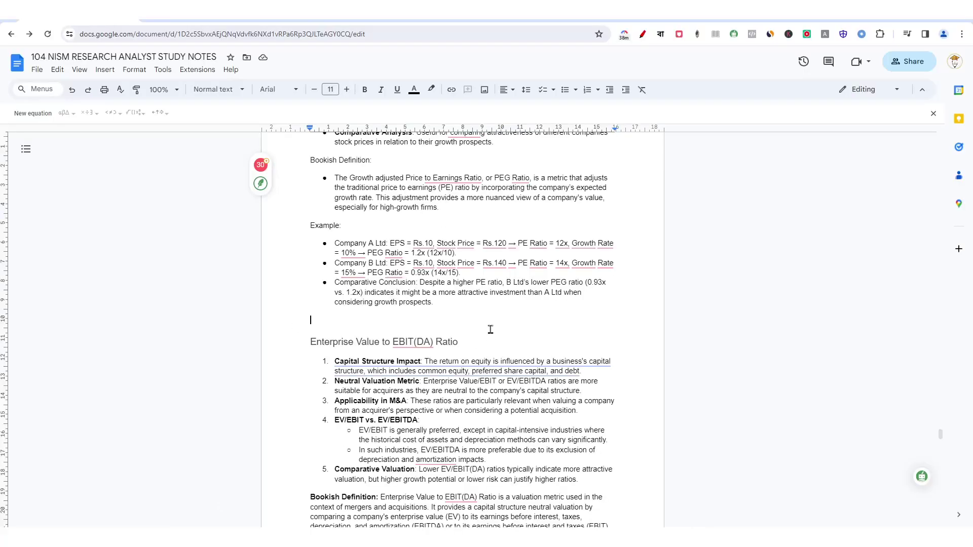
{"action": "key", "text": "ctrl+v"}
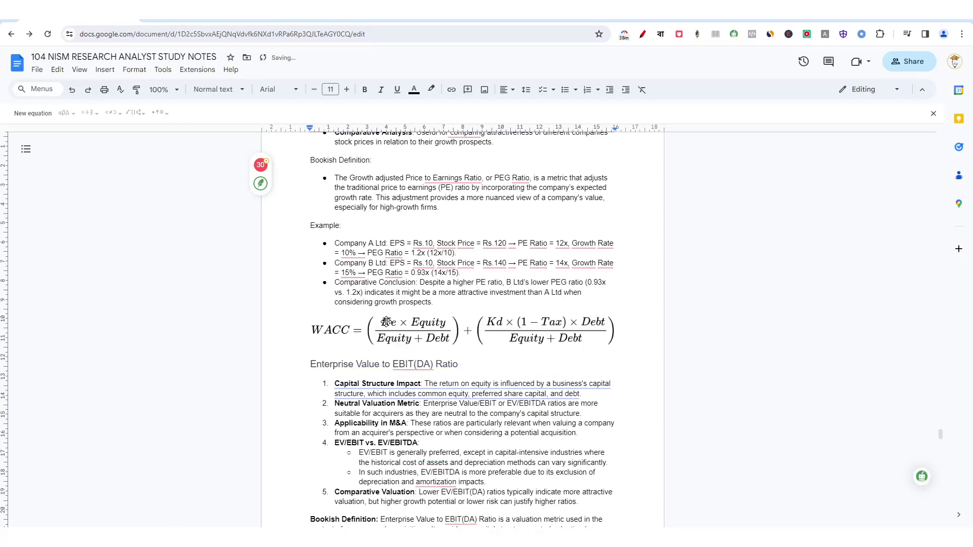
{"action": "left_click", "coordinate": [387, 326]}
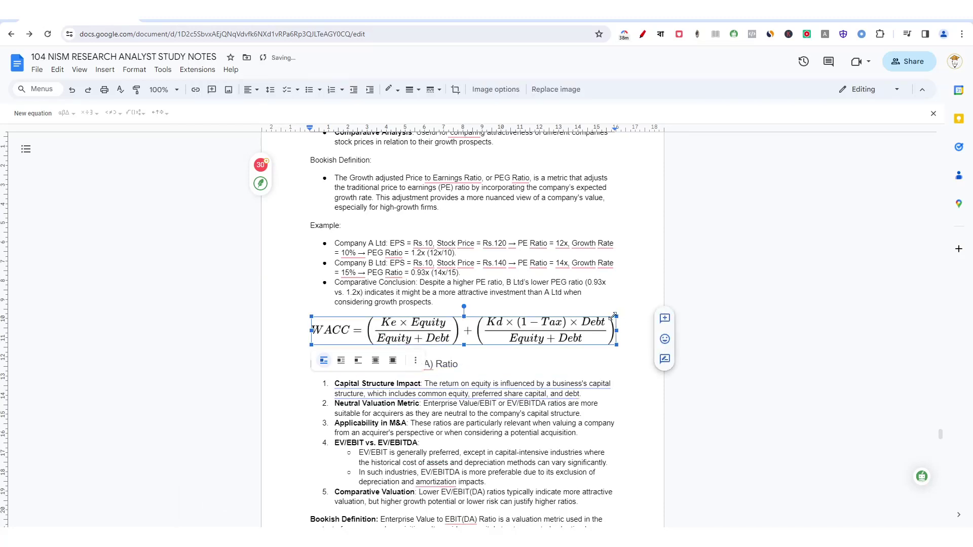
{"action": "left_click_drag", "start_coordinate": [616, 316], "coordinate": [574, 333]}
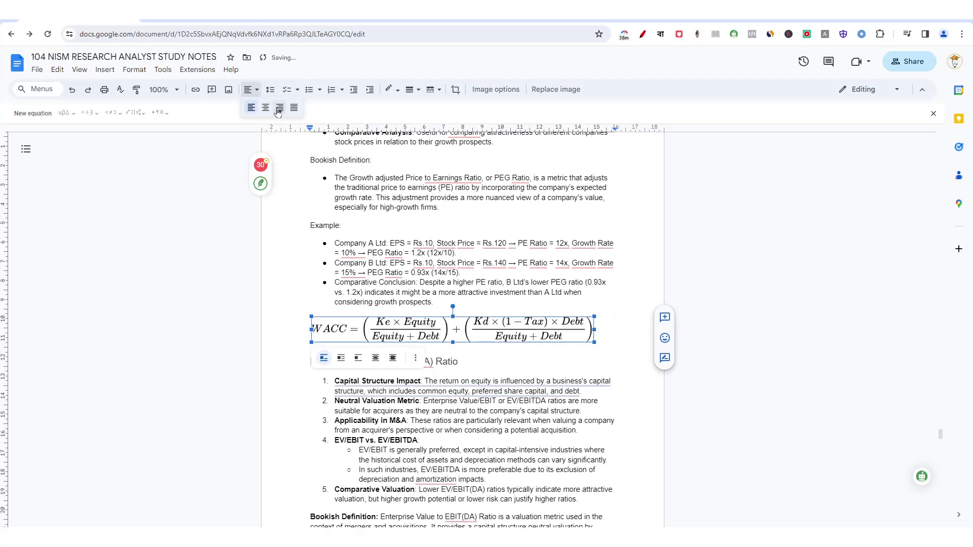
{"action": "left_click", "coordinate": [484, 362]}
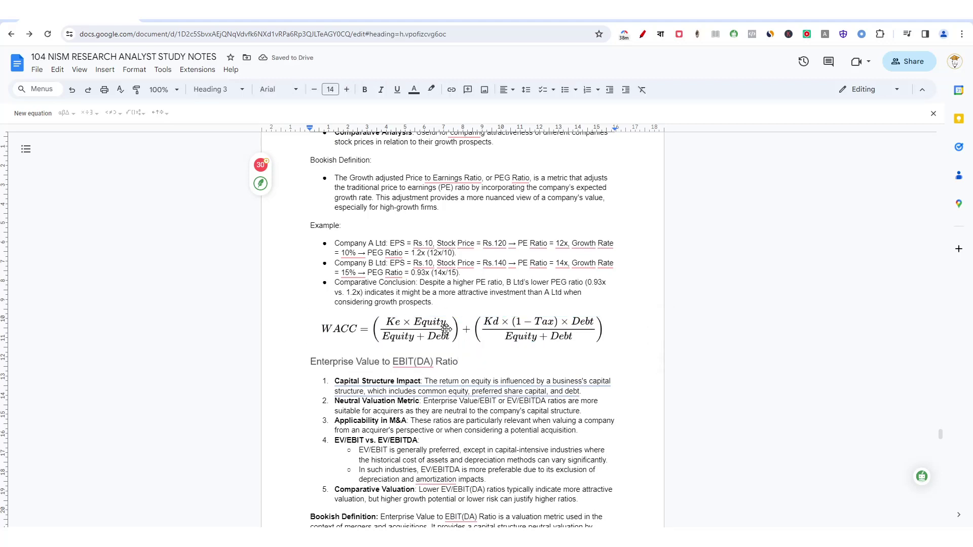
{"action": "left_click", "coordinate": [403, 330]}
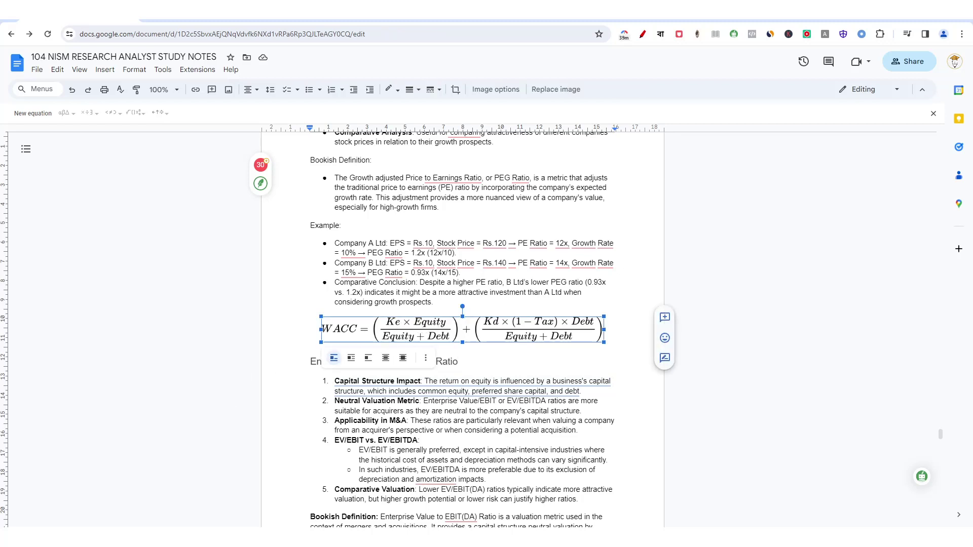
Step: Reopen the WACC formula in the LaTeX editor and change Ke to Kr in its first fraction
{"action": "mouse_move", "coordinate": [161, 537]}
{"action": "left_click", "coordinate": [220, 499]}
{"action": "double_click", "coordinate": [424, 180]}
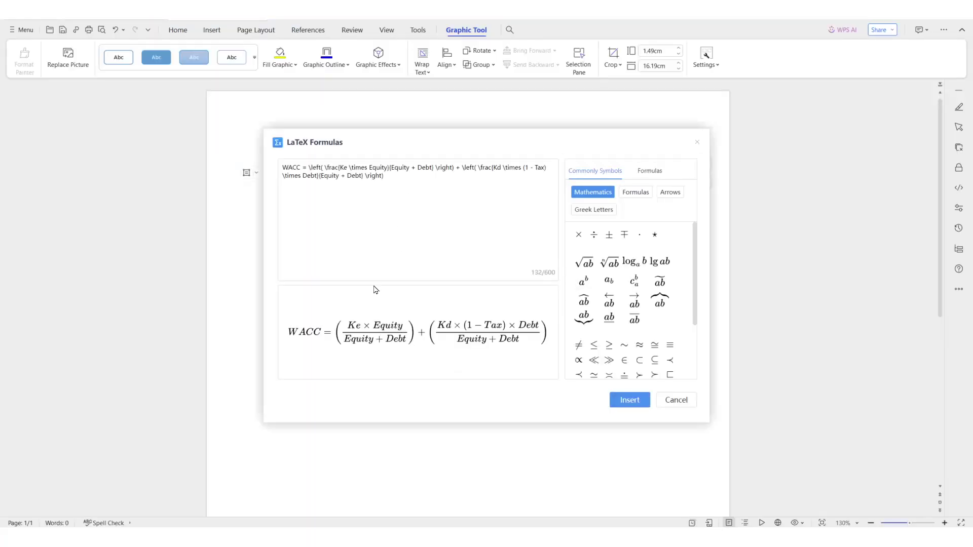
{"action": "left_click", "coordinate": [343, 168]}
{"action": "key", "text": "Delete"}
{"action": "type", "text": "b"}
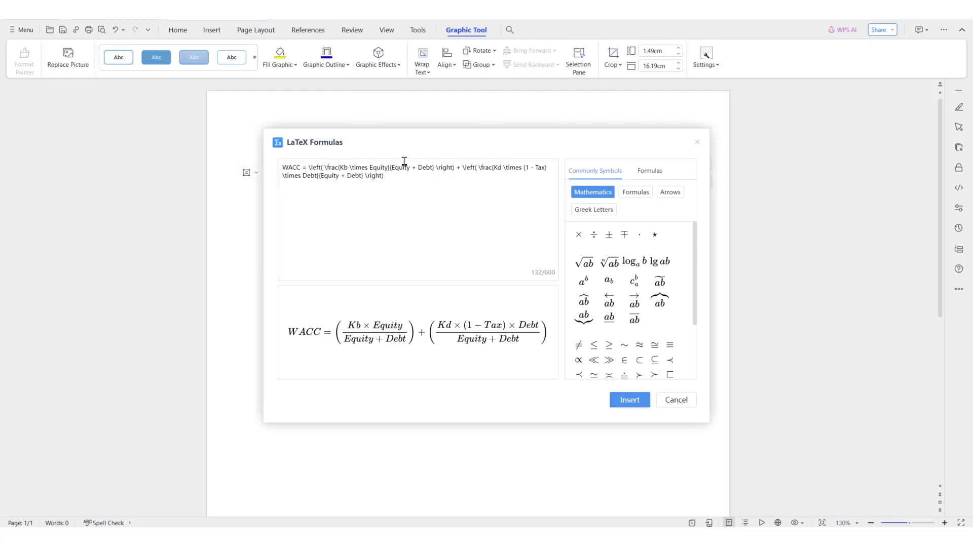
{"action": "key", "text": "BackSpace"}
{"action": "type", "text": "r"}
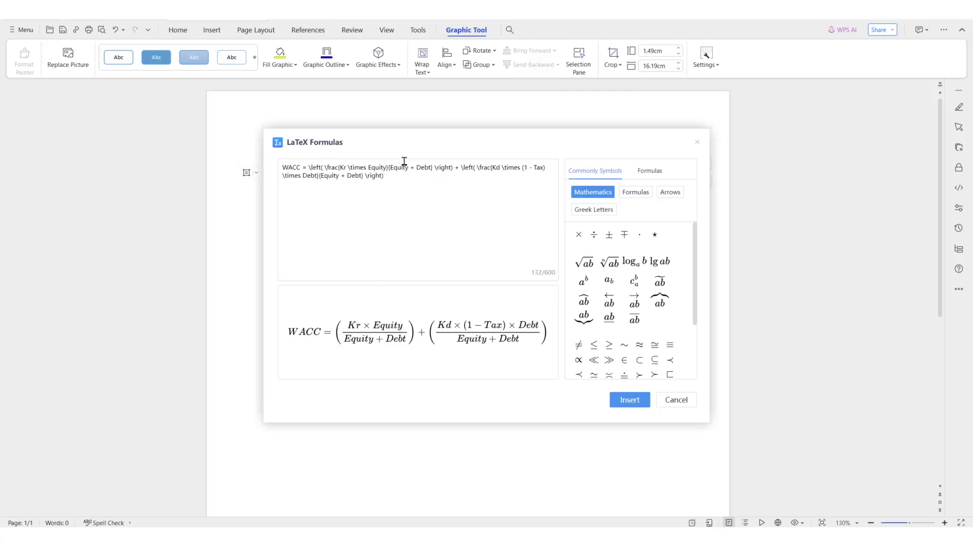